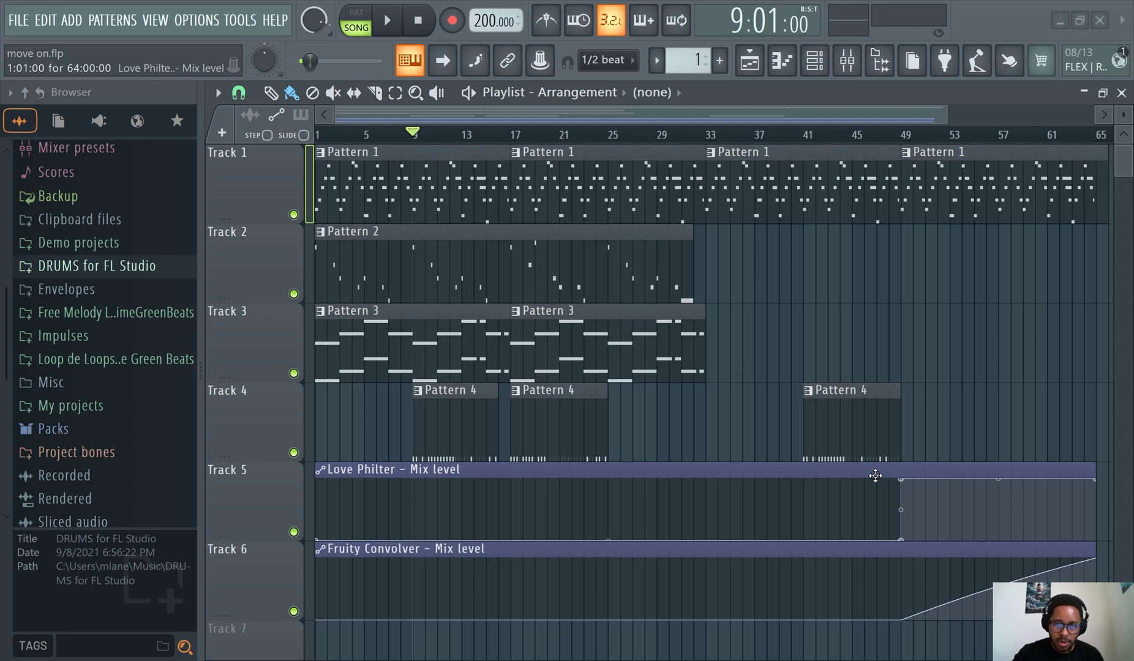
Hide the browser and cycle through the Channel rack, Playlist and Piano roll views
left_click(880, 60)
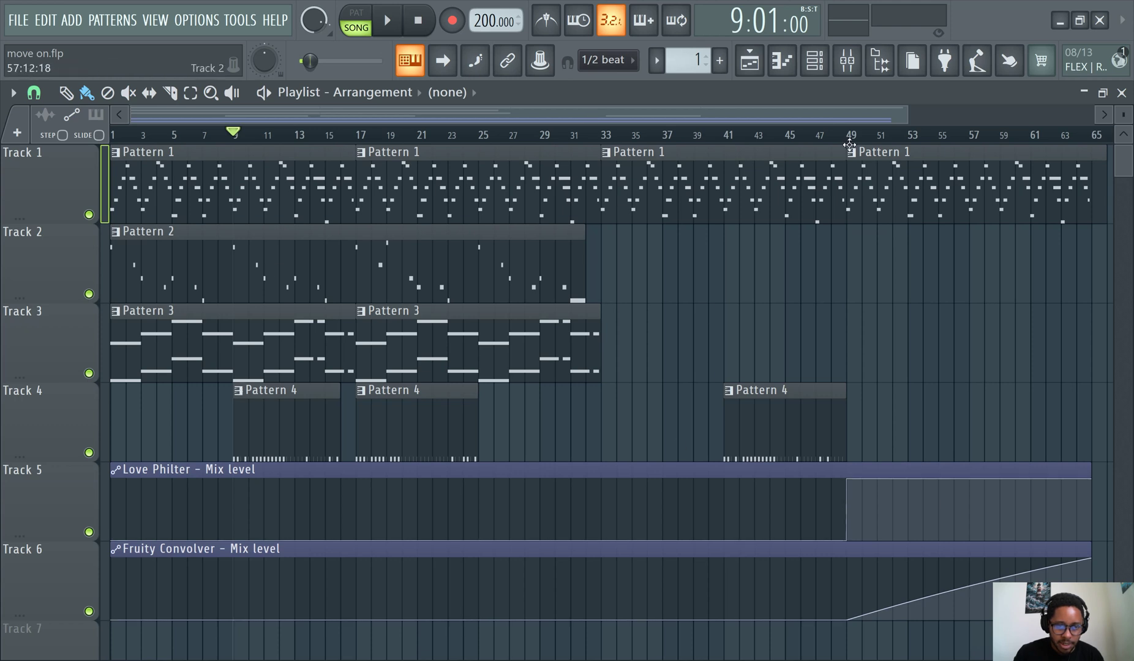
left_click(814, 61)
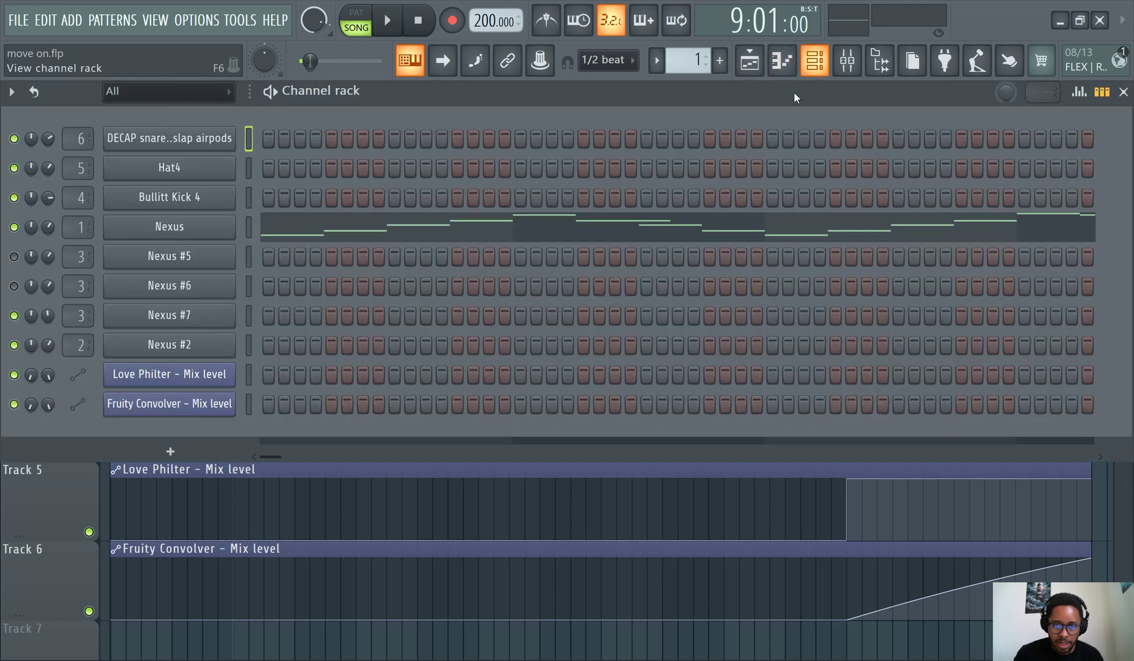
left_click(749, 61)
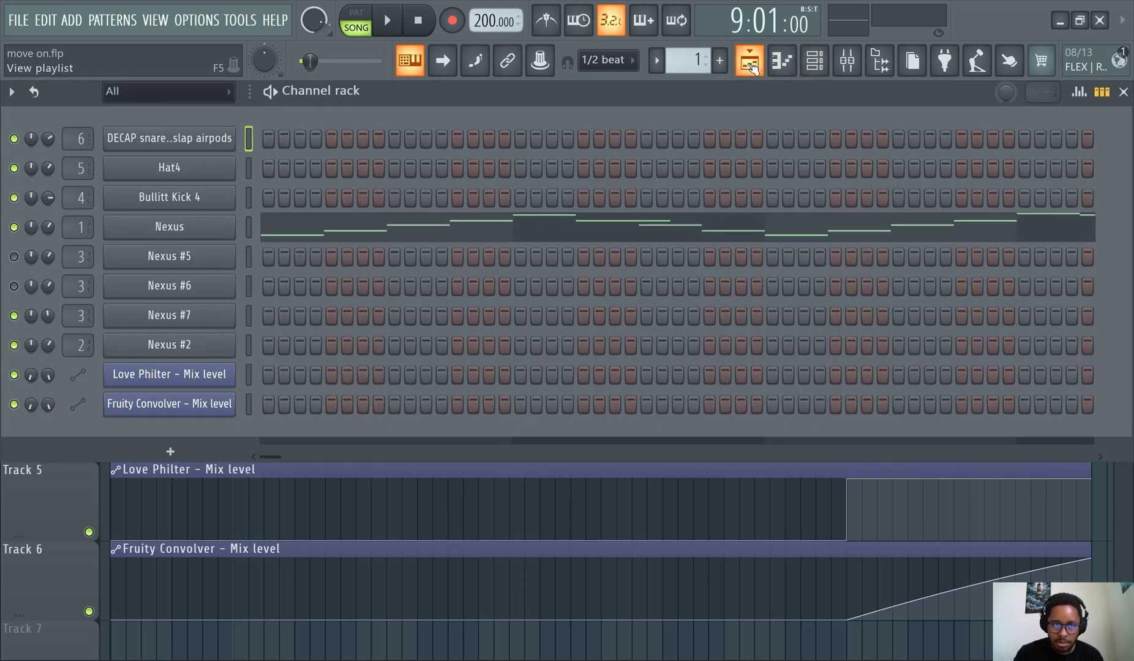
left_click(750, 62)
left_click(813, 61)
left_click(749, 60)
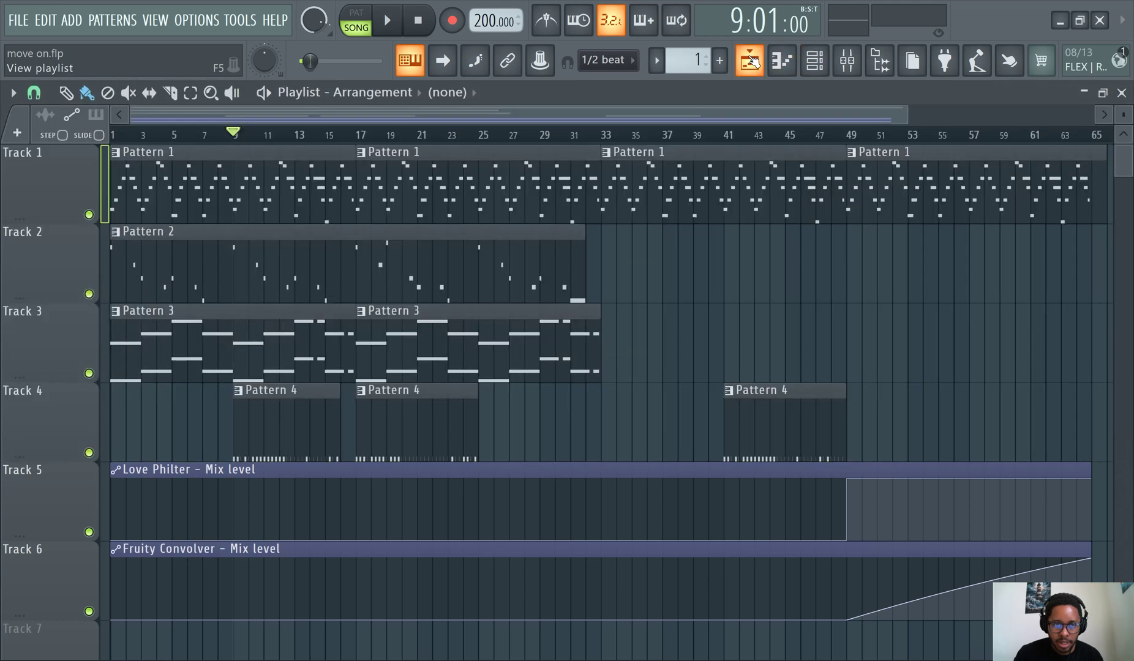
left_click(781, 61)
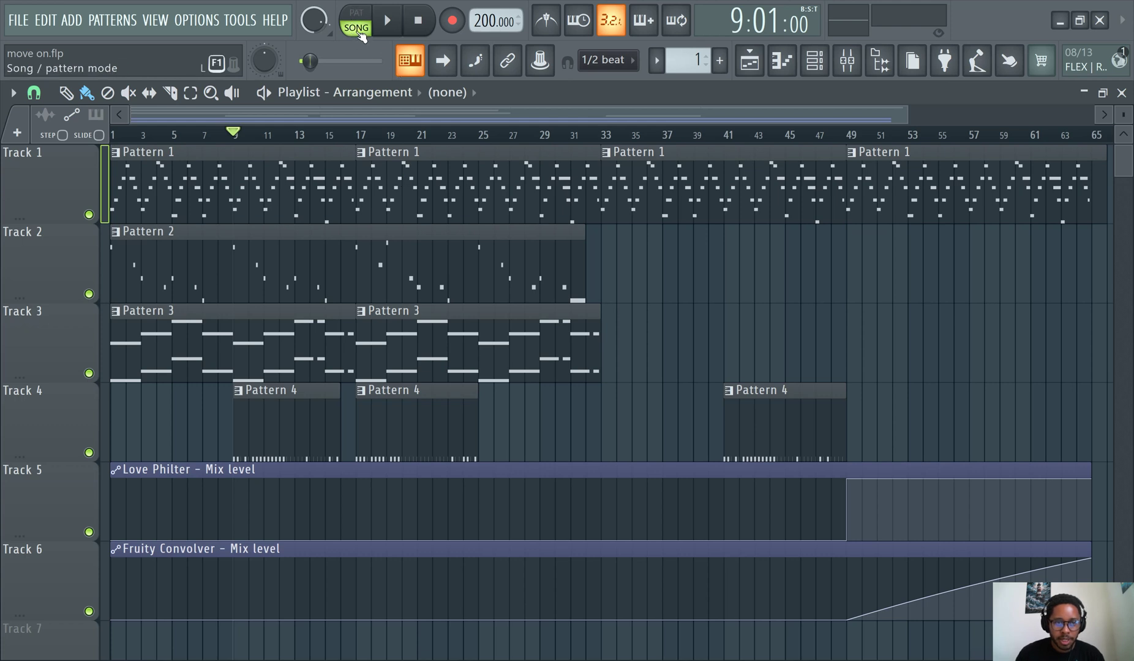
Switch to pattern mode, glance at the channel rack, and start Pattern 1 playing
left_click(356, 20)
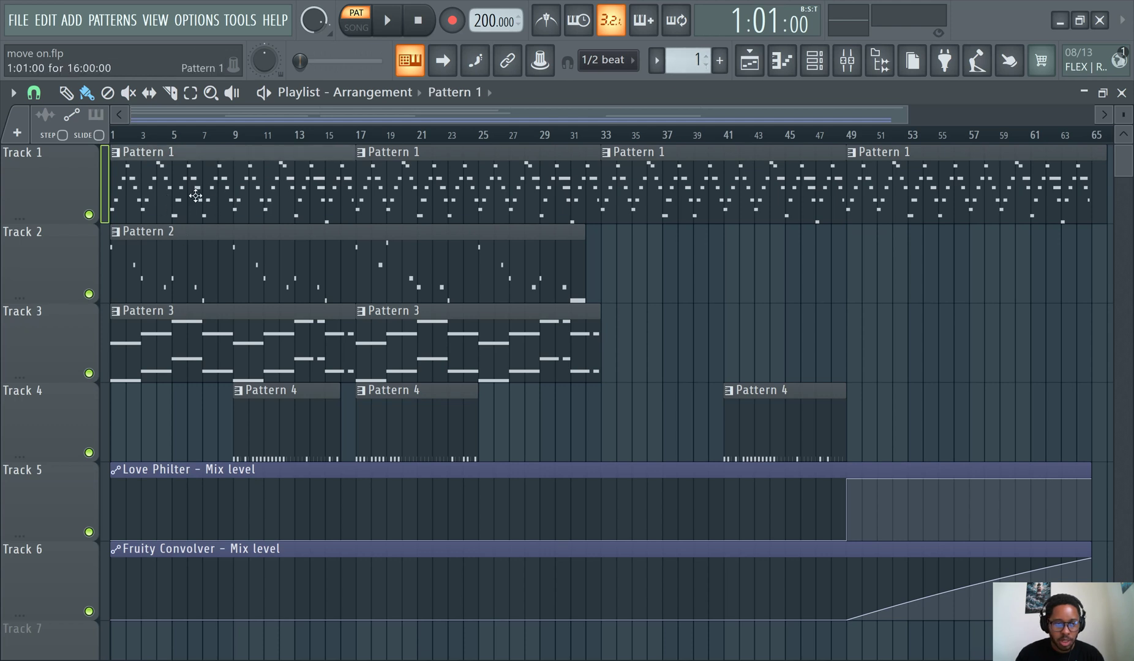
left_click(812, 61)
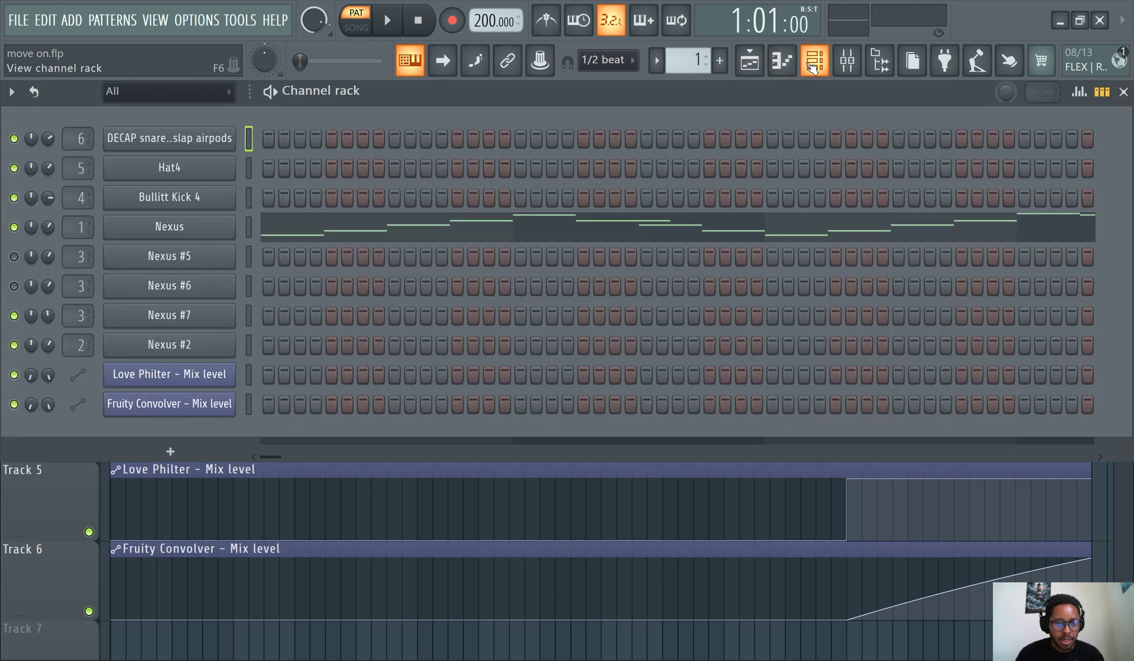
left_click(812, 60)
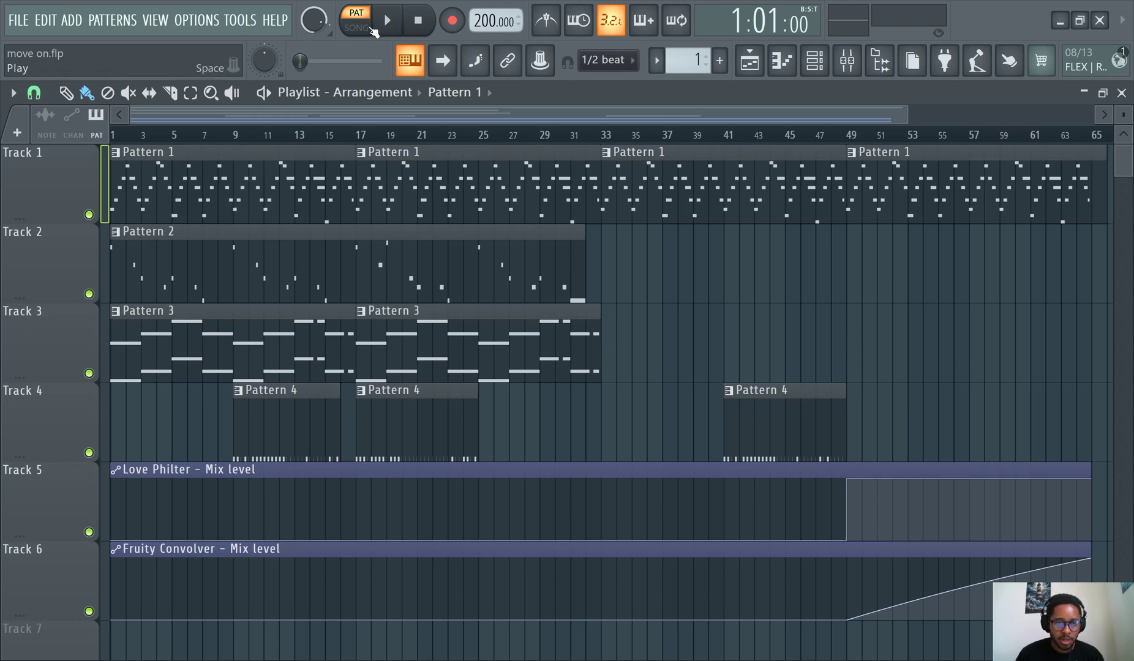
left_click(390, 21)
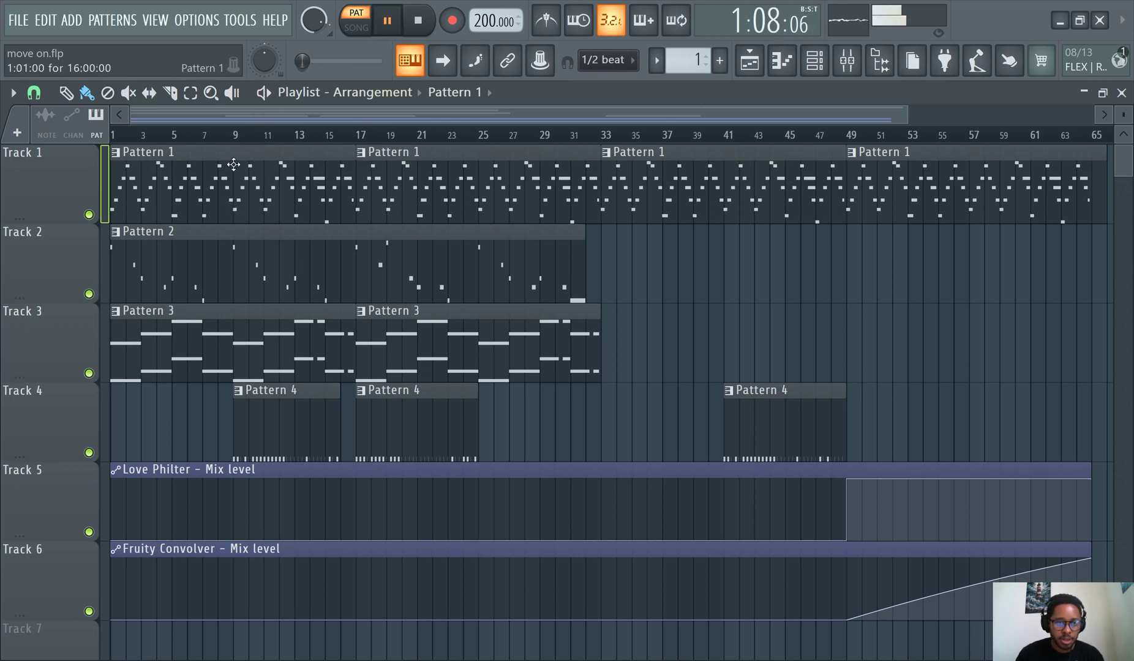
Check the mixer and channel rack, then show the Nexus channel's notes in the piano roll
left_click(846, 60)
left_click(813, 61)
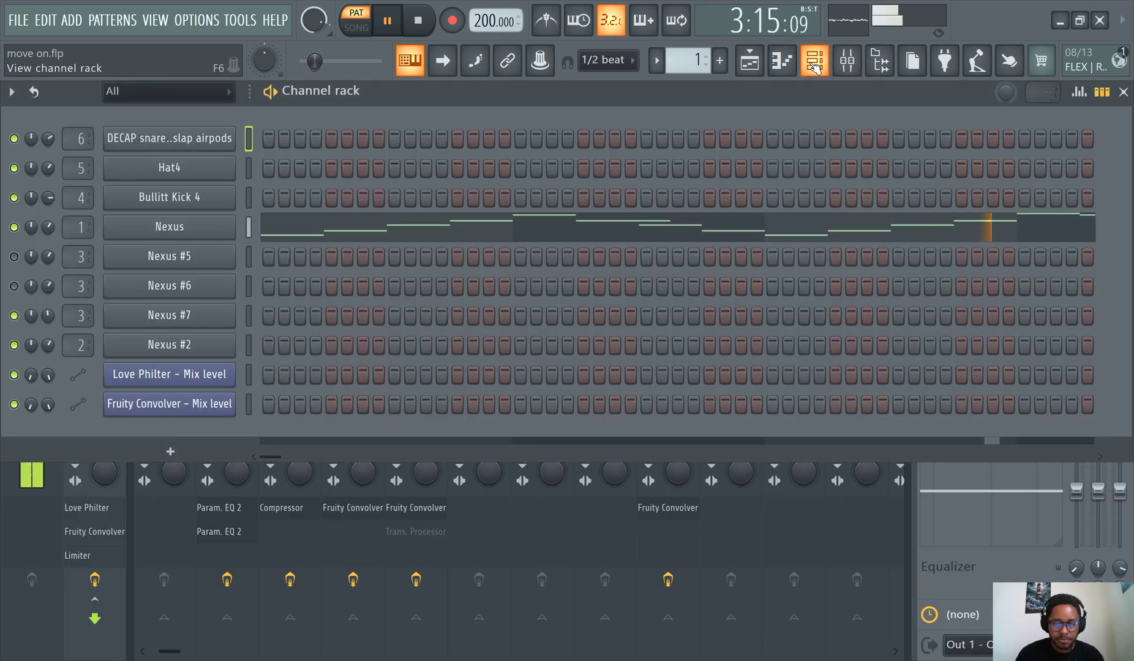
left_click(781, 60)
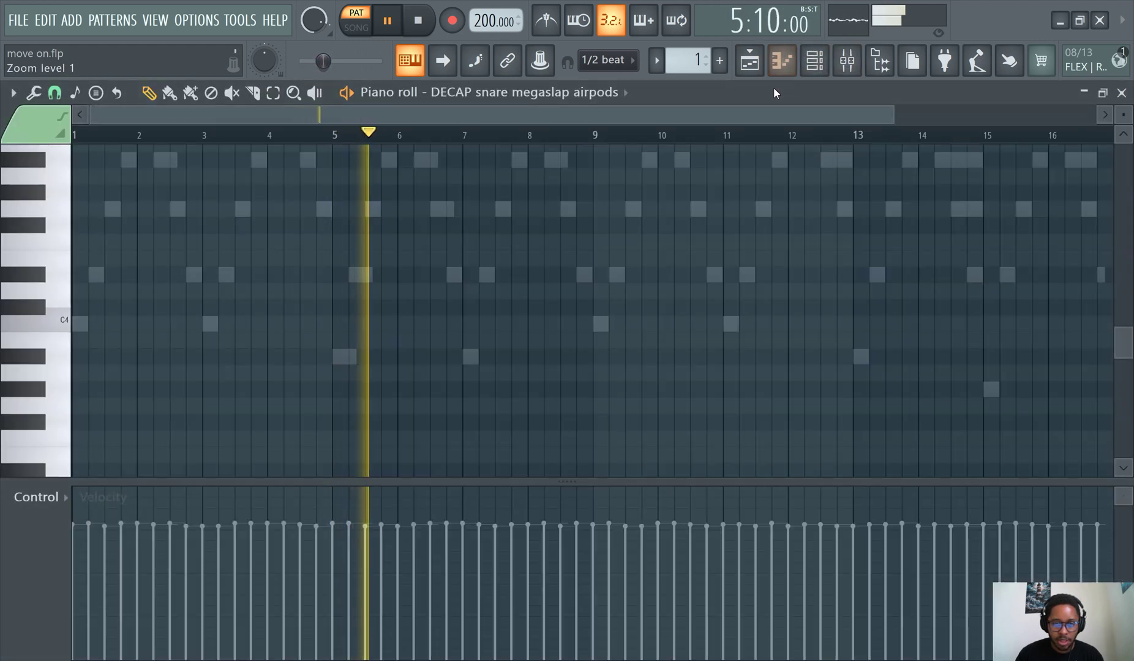
left_click(577, 92)
left_click(478, 255)
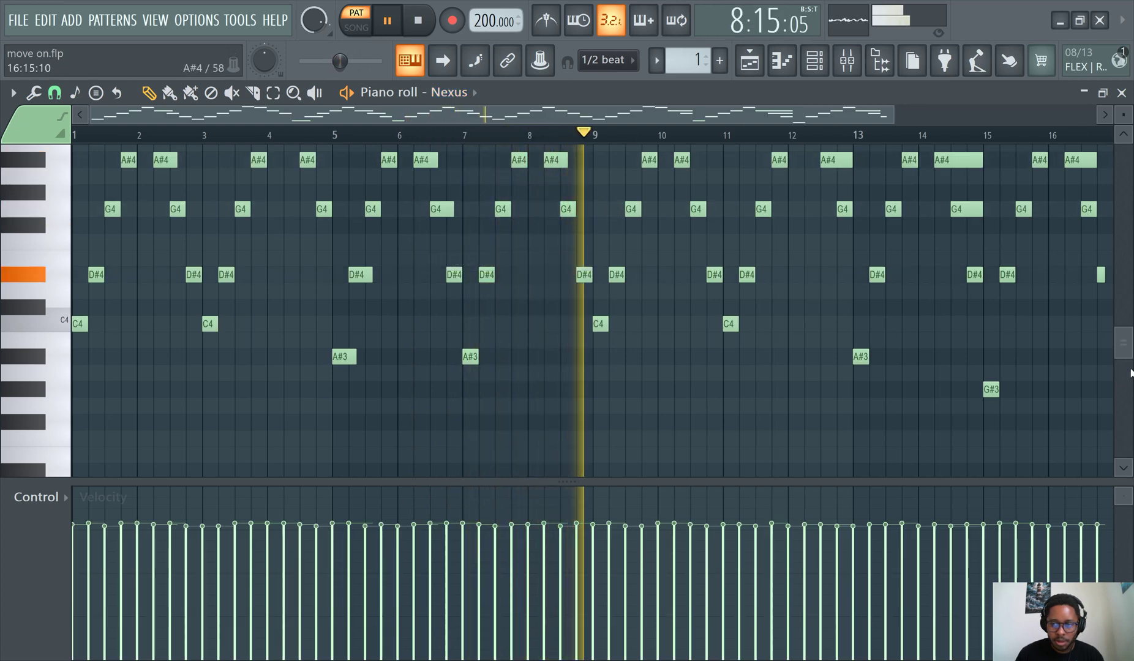
left_click_drag(1126, 349, 1123, 325)
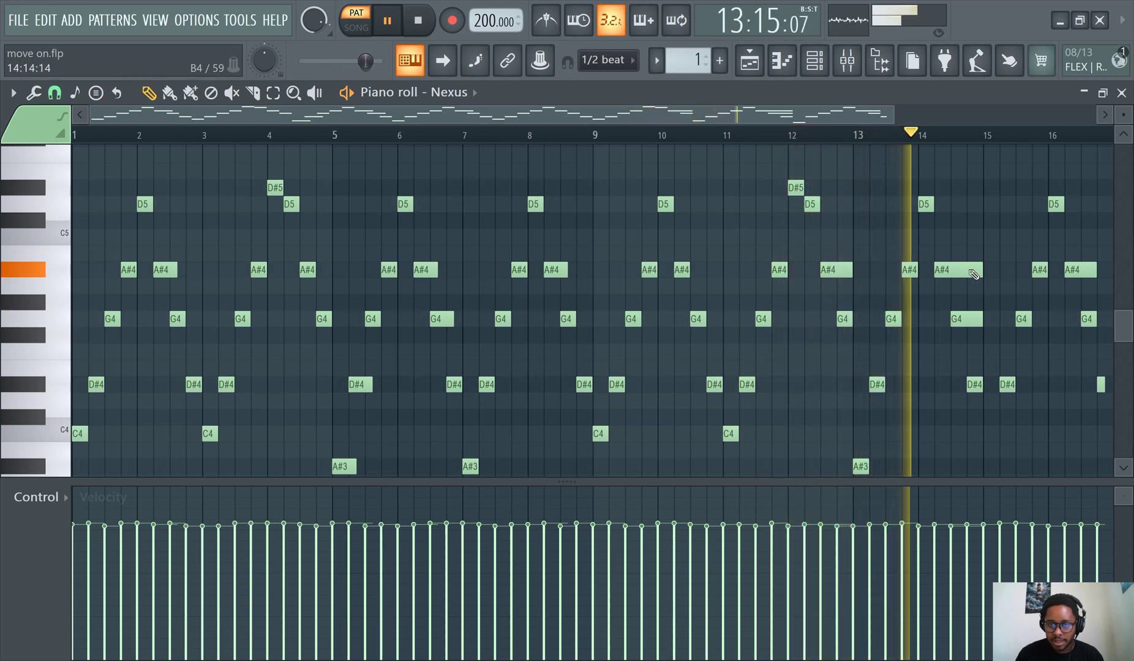
Stop pattern playback, switch to song mode, and play the arrangement briefly before pausing
left_click(750, 62)
key("space")
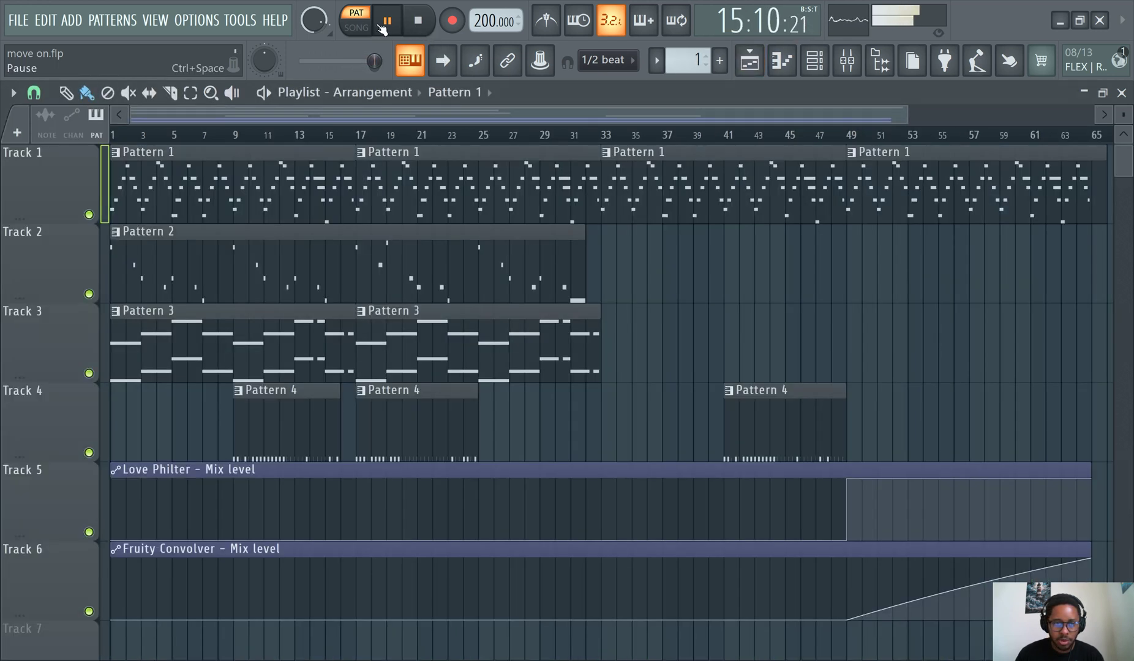
left_click(358, 30)
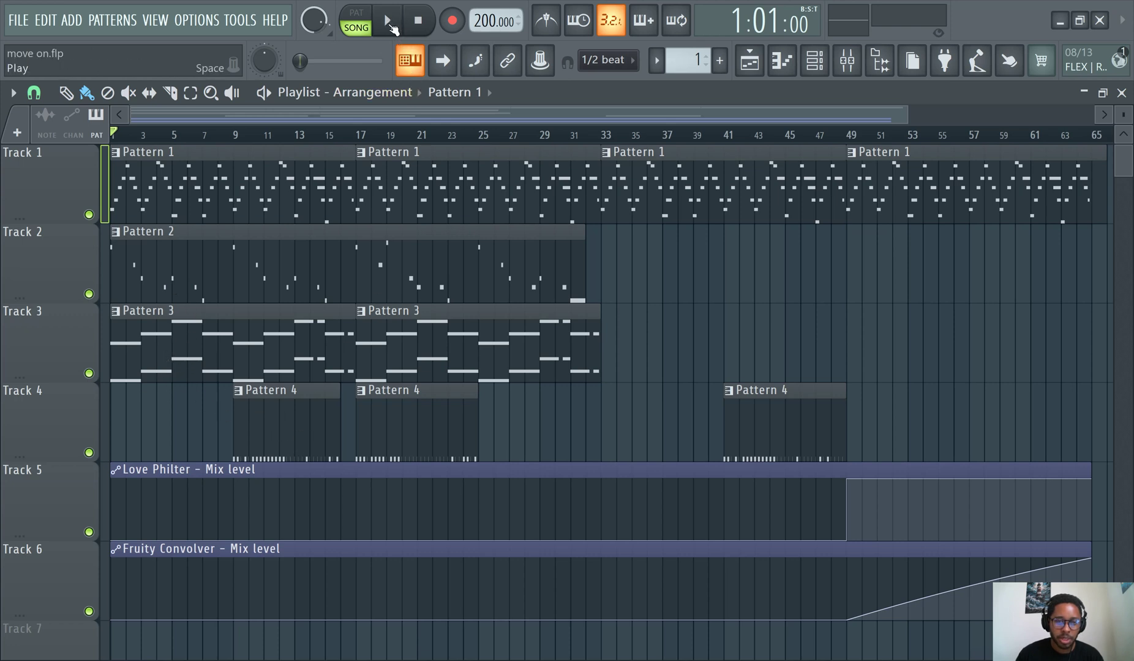
left_click(389, 22)
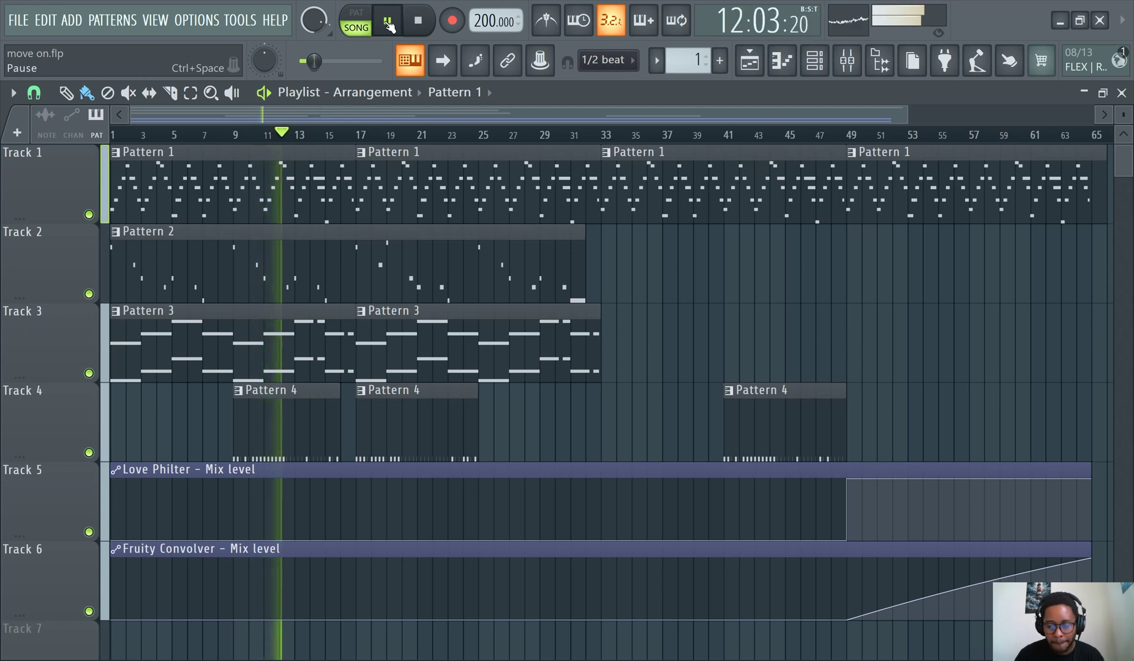
left_click(390, 23)
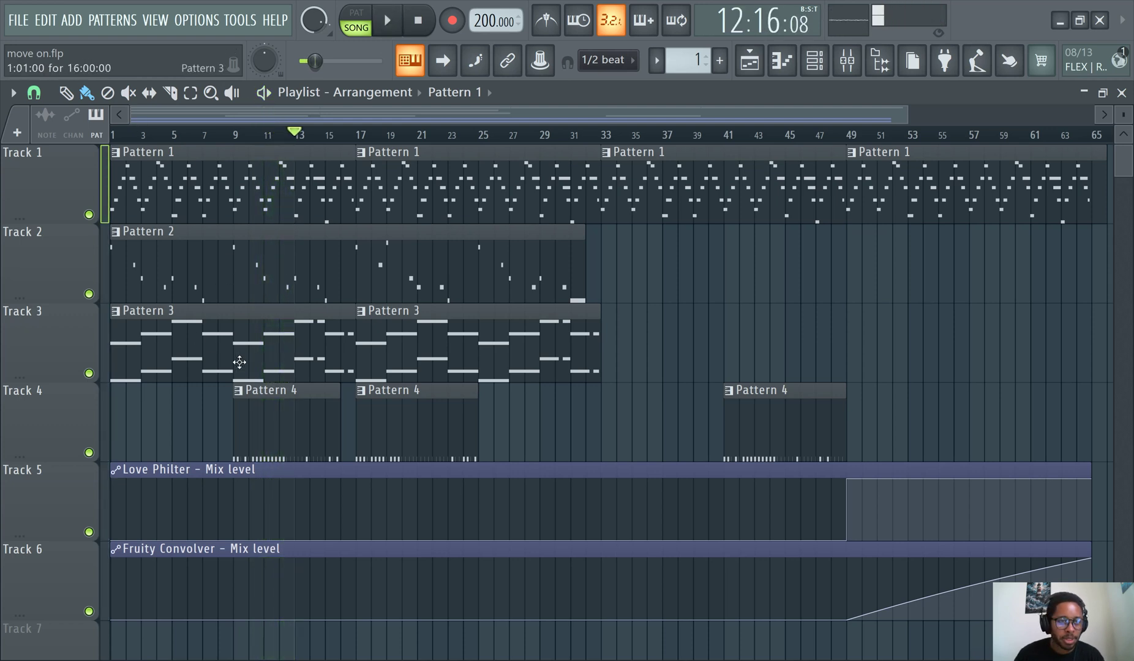
Start a WAV export of the project from the File menu and confirm the output file
left_click(18, 20)
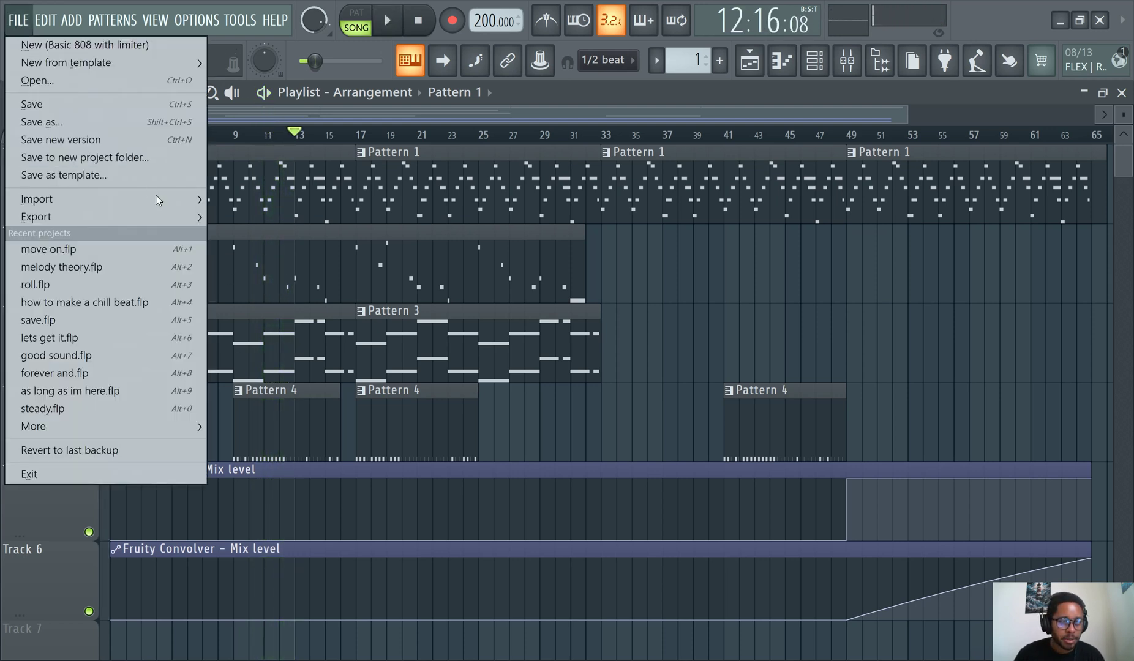
mouse_move(38, 216)
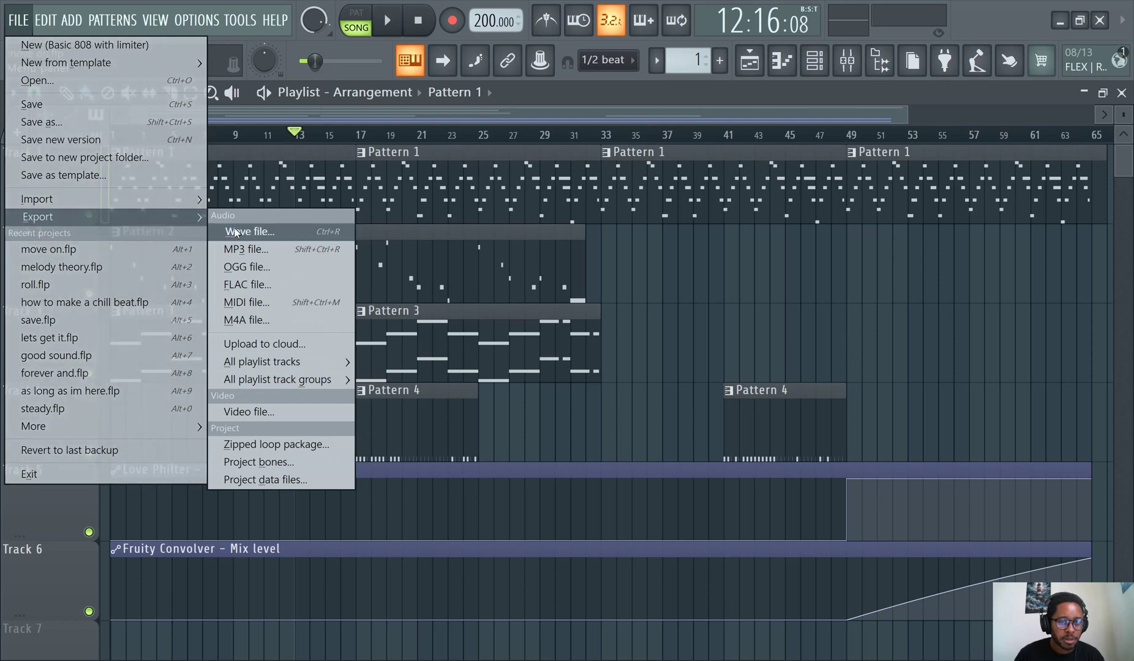
left_click(237, 232)
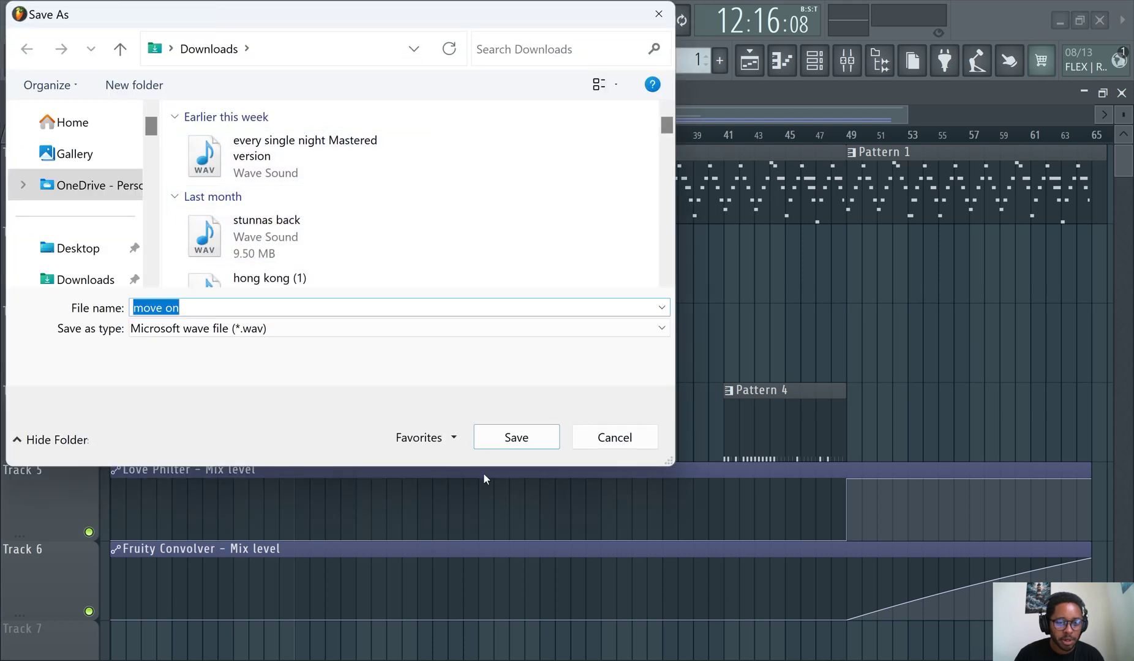
left_click(516, 437)
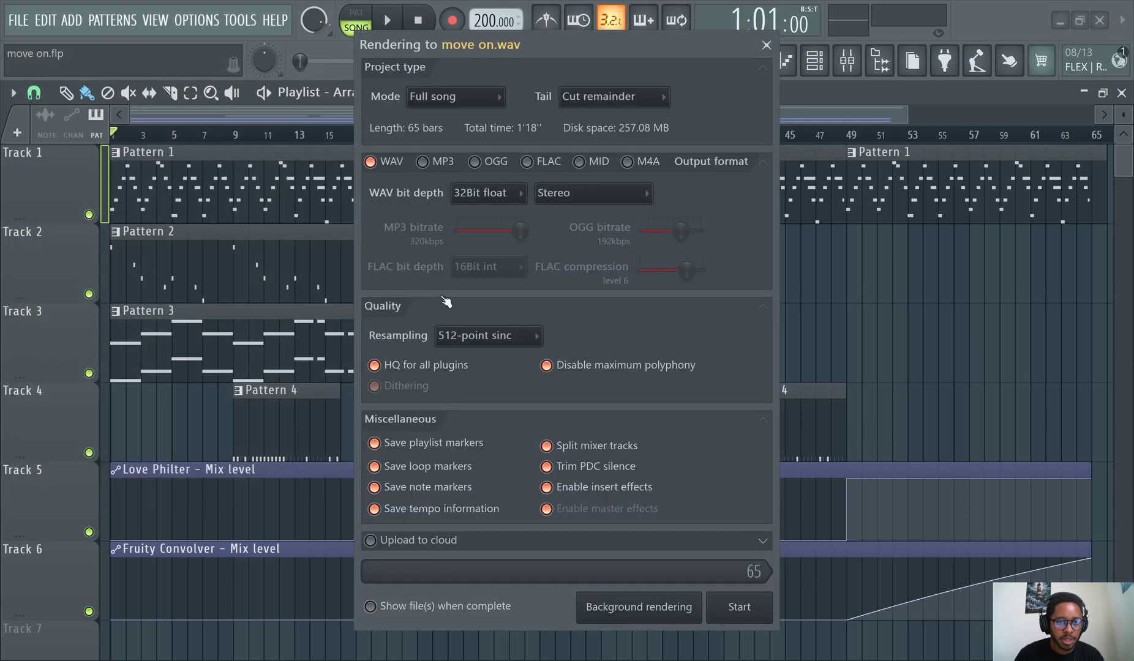
Set export Mode to Pattern, then back to Full song, and close without rendering
left_click(451, 100)
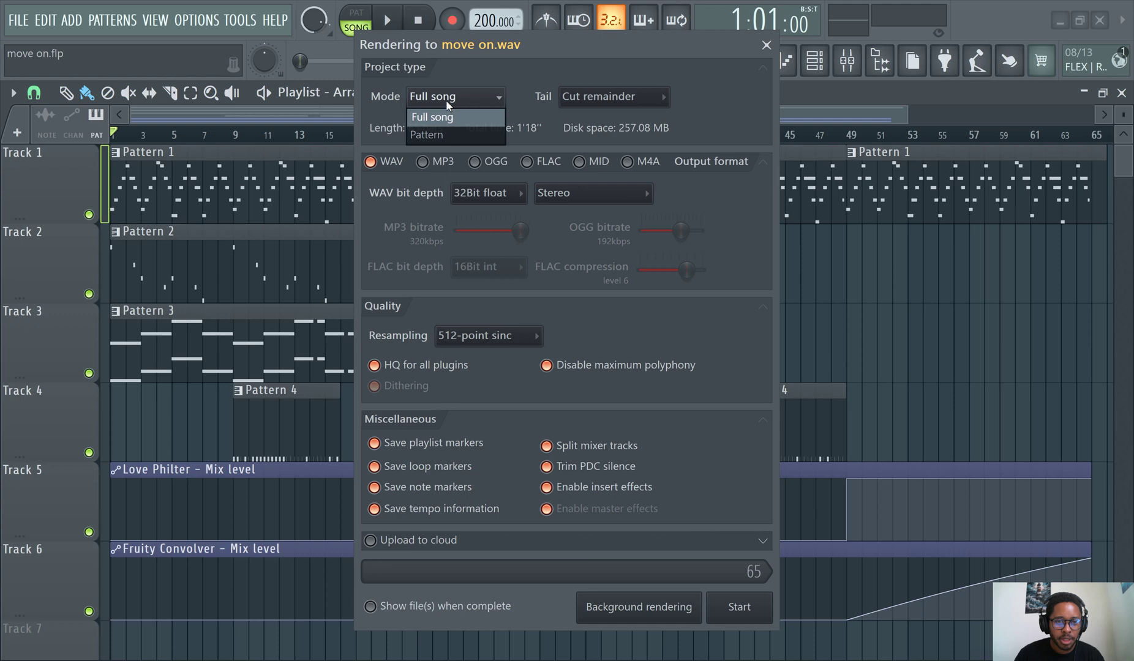
left_click(443, 134)
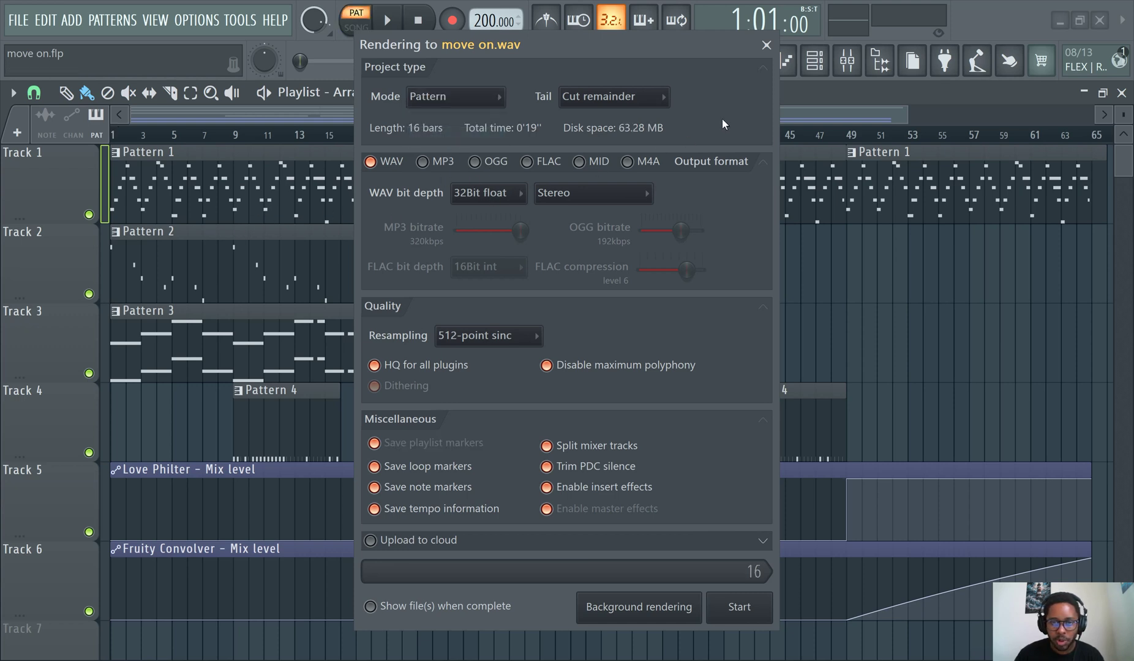
left_click(483, 100)
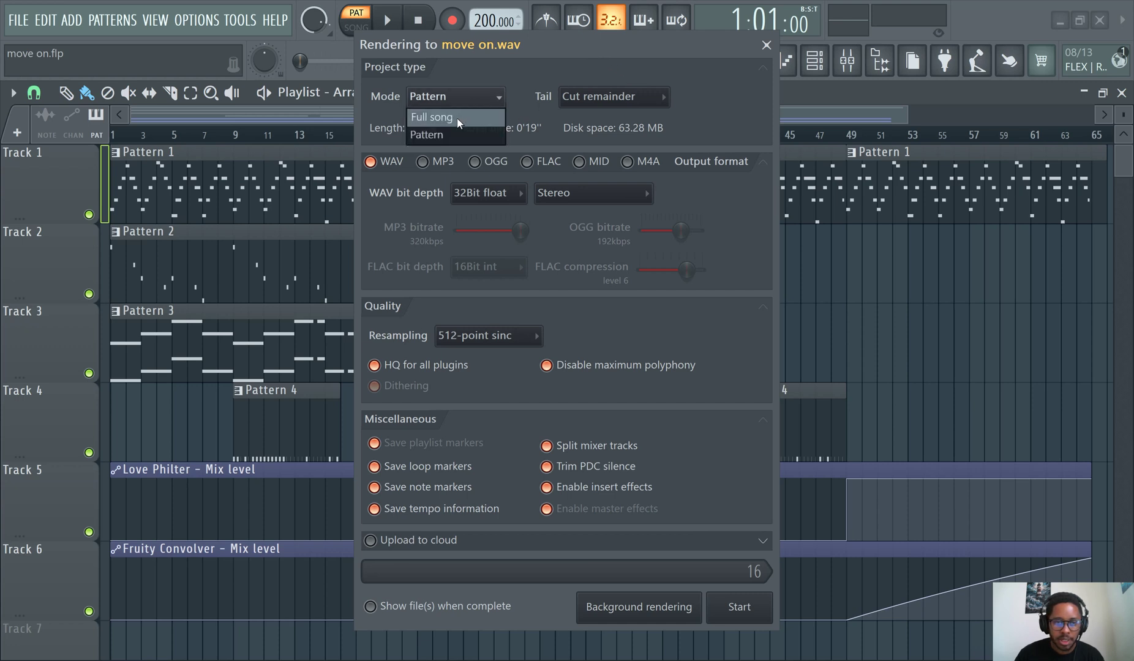
left_click(457, 118)
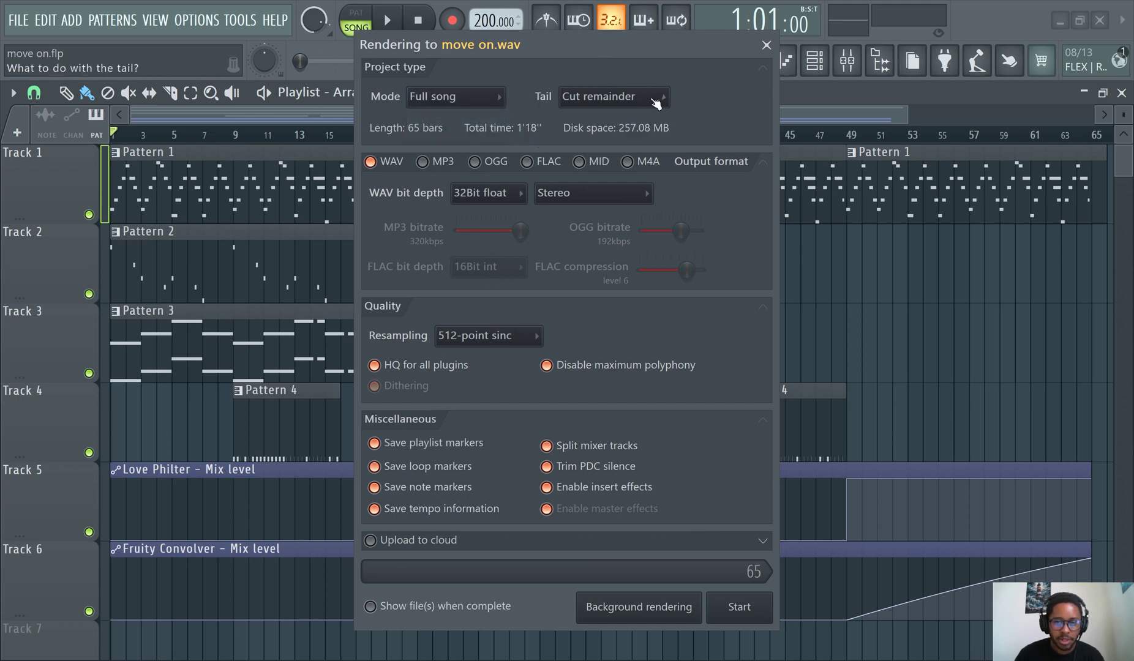
left_click(766, 46)
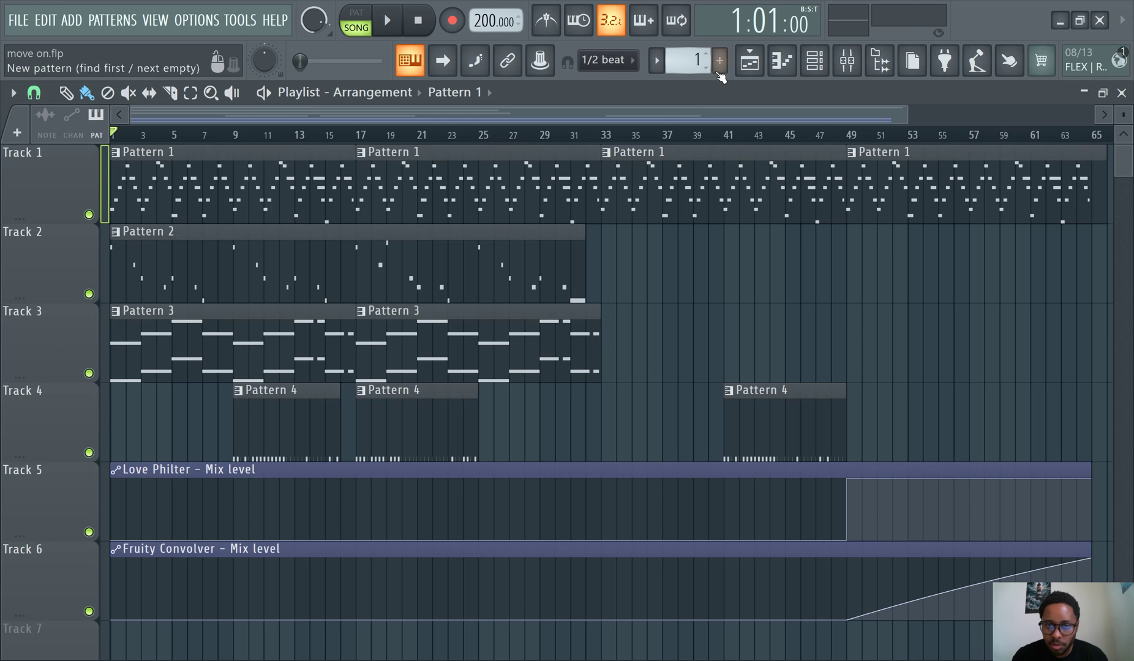
Show the channel rack and step through patterns 1 to 4
left_click(814, 60)
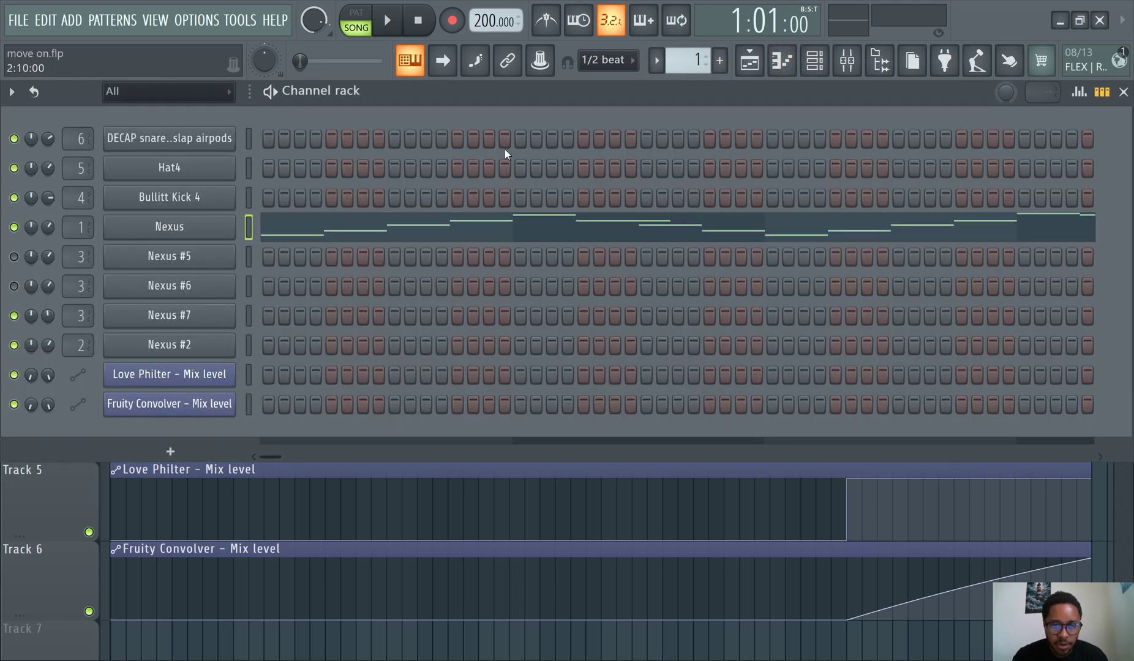
key("KP_Add")
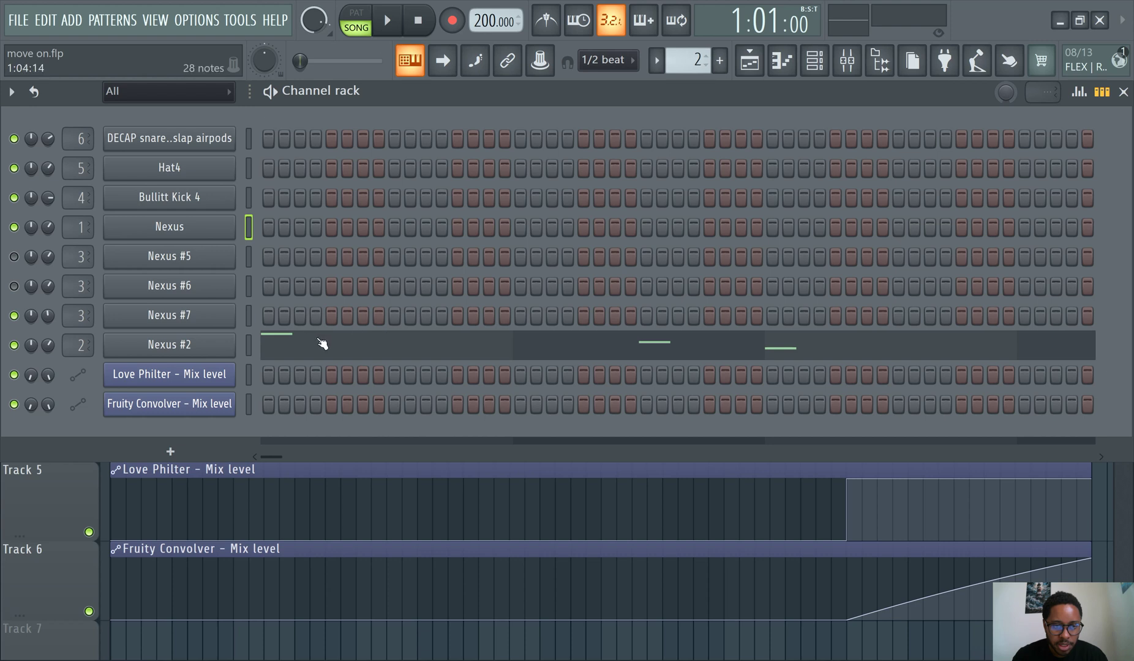
key("KP_Subtract")
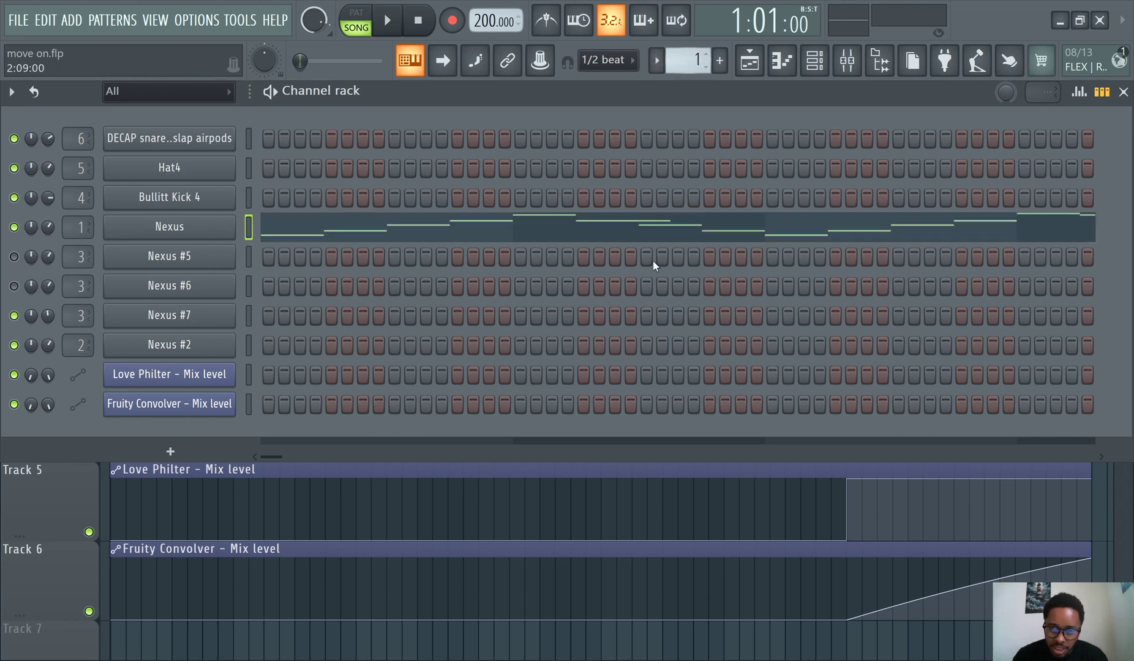
left_click(682, 65)
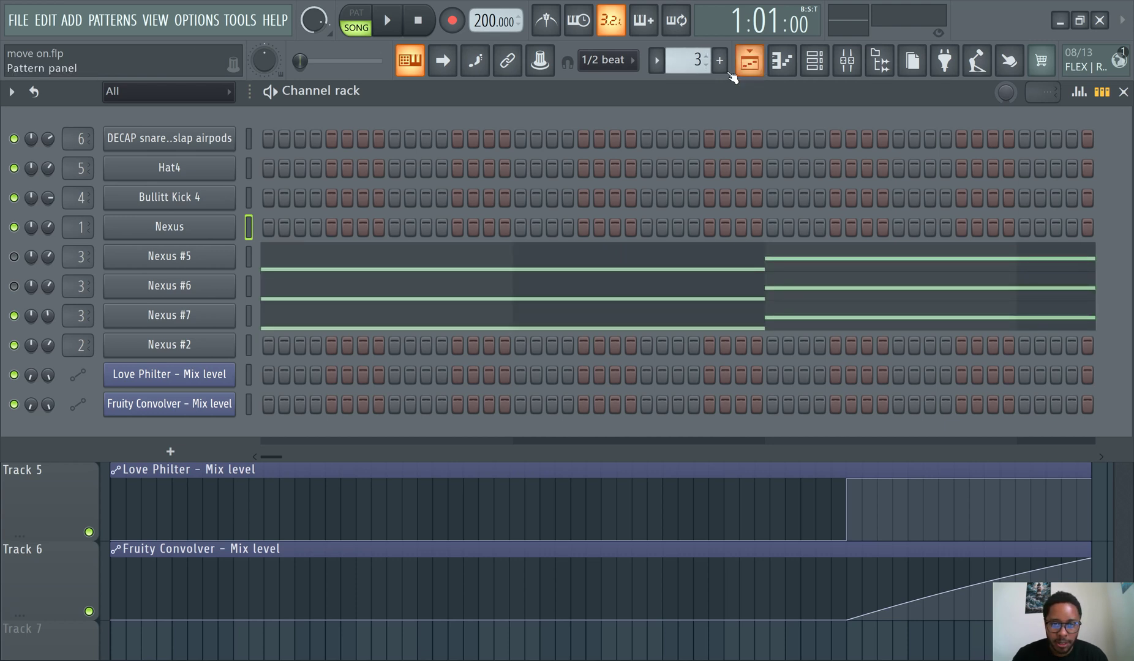
left_click(678, 65)
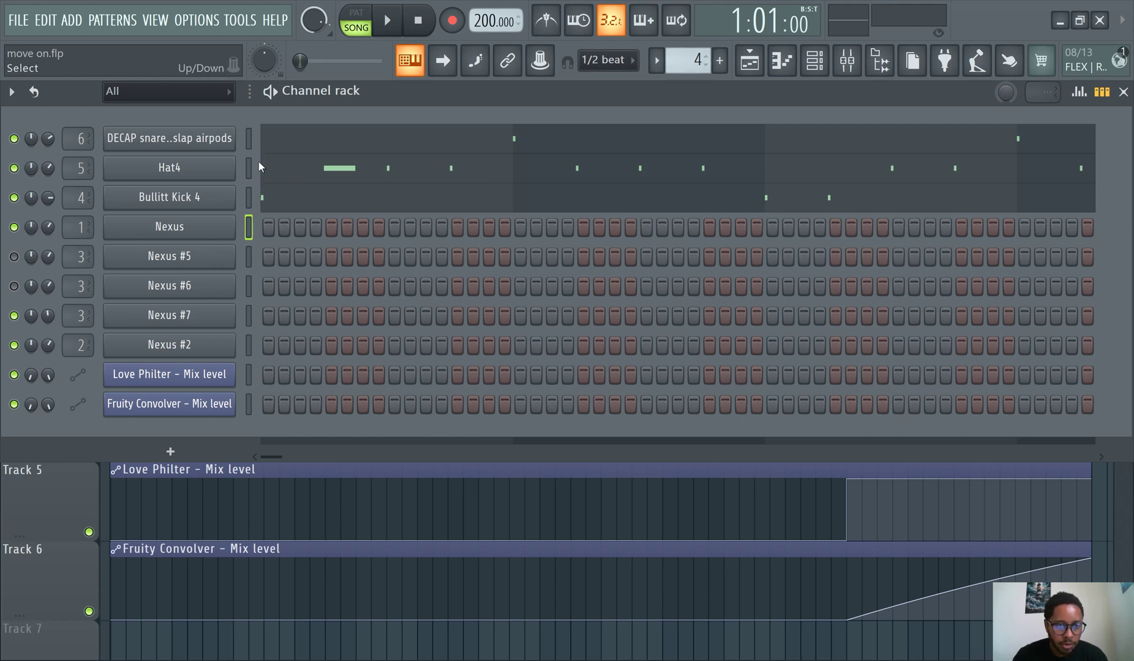
Switch to pattern mode, play and stop pattern 4, then return to the playlist
left_click(355, 12)
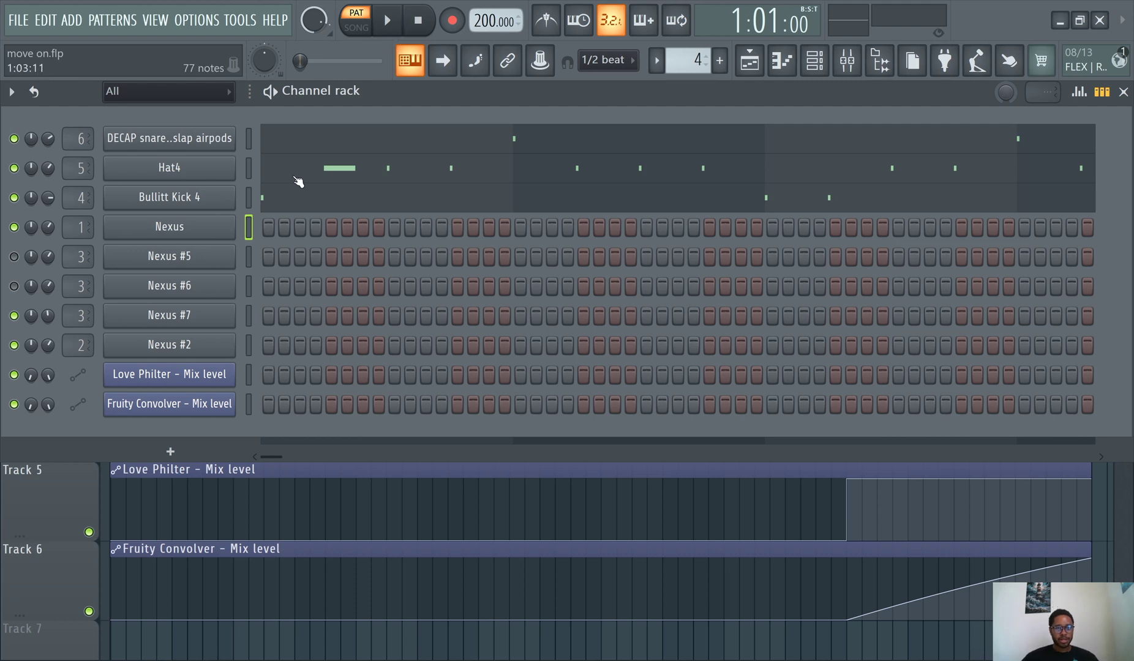
left_click(385, 21)
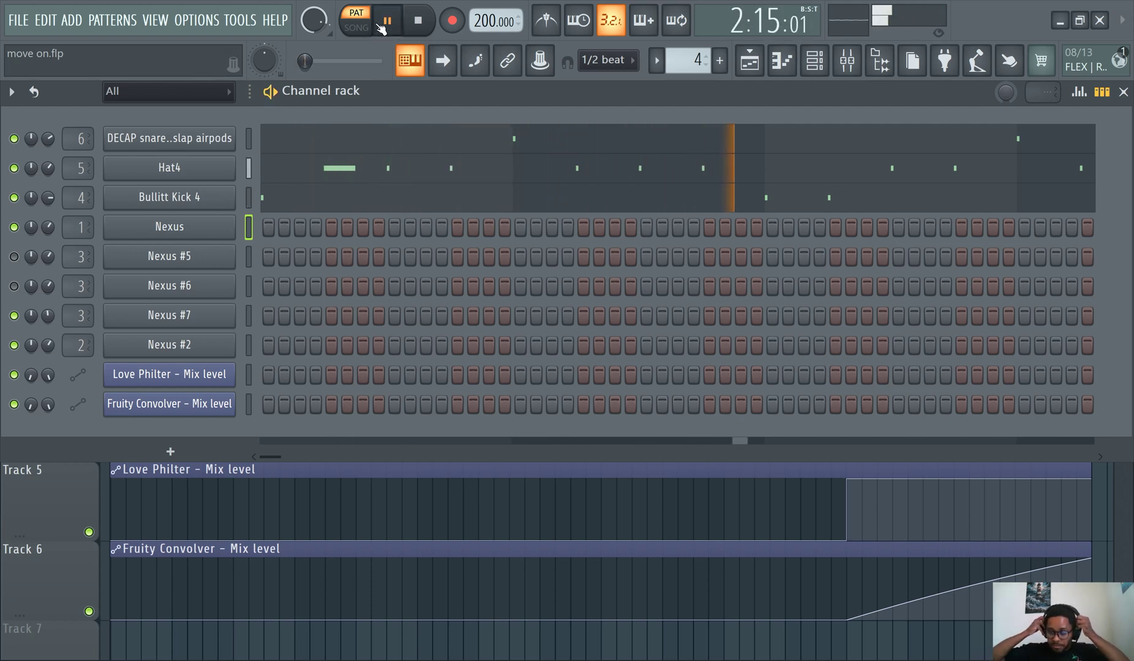
left_click(386, 21)
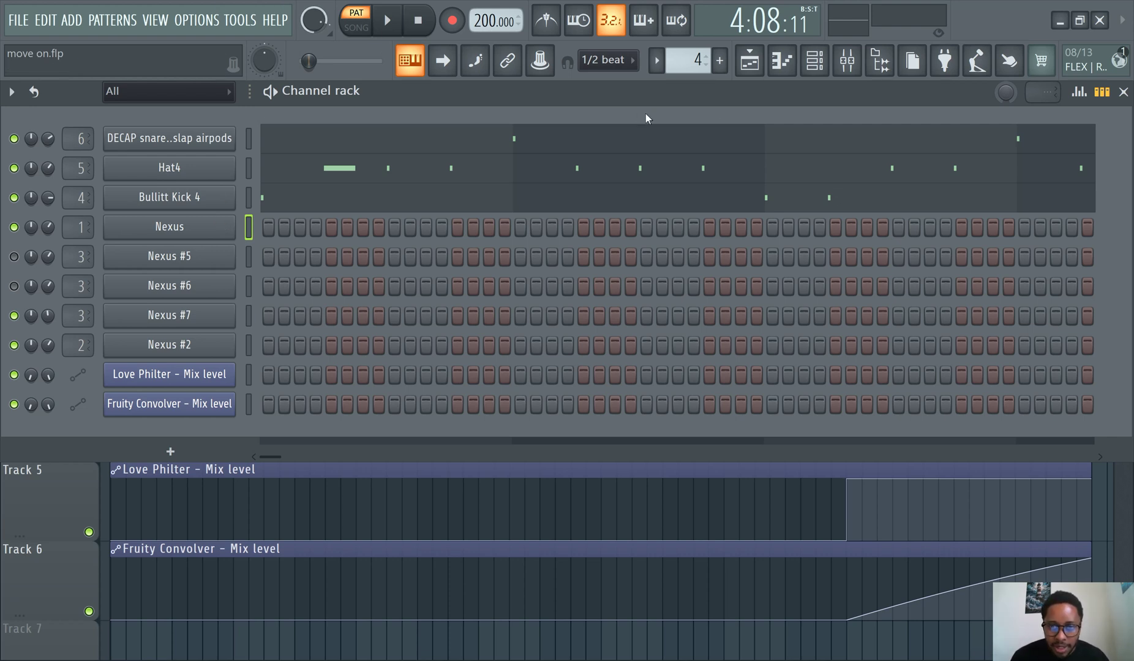
scroll(677, 62, "down", 1)
scroll(688, 63, "up", 2)
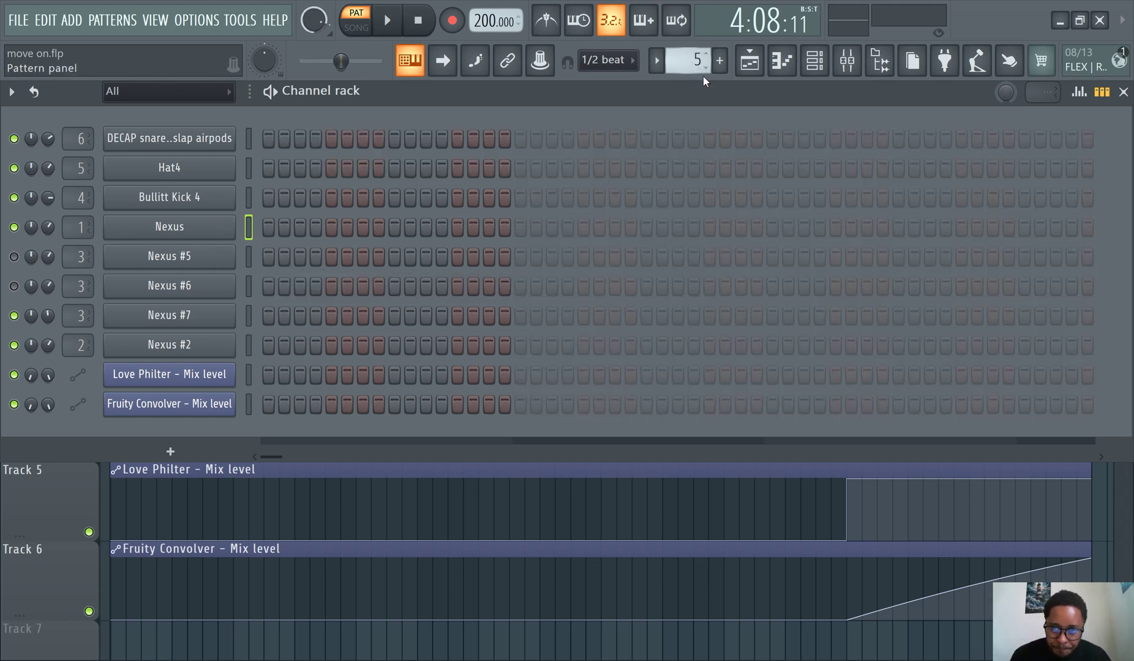
scroll(687, 62, "down", 1)
scroll(688, 62, "down", 2)
scroll(687, 62, "down", 1)
left_click(752, 64)
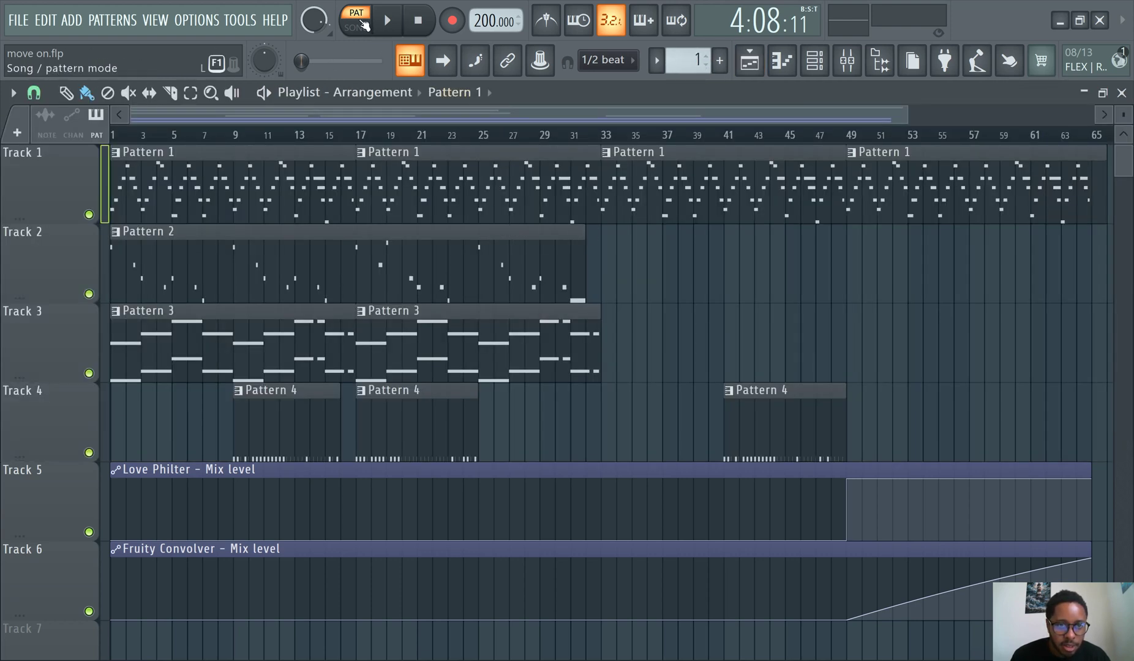
left_click(358, 26)
left_click(357, 27)
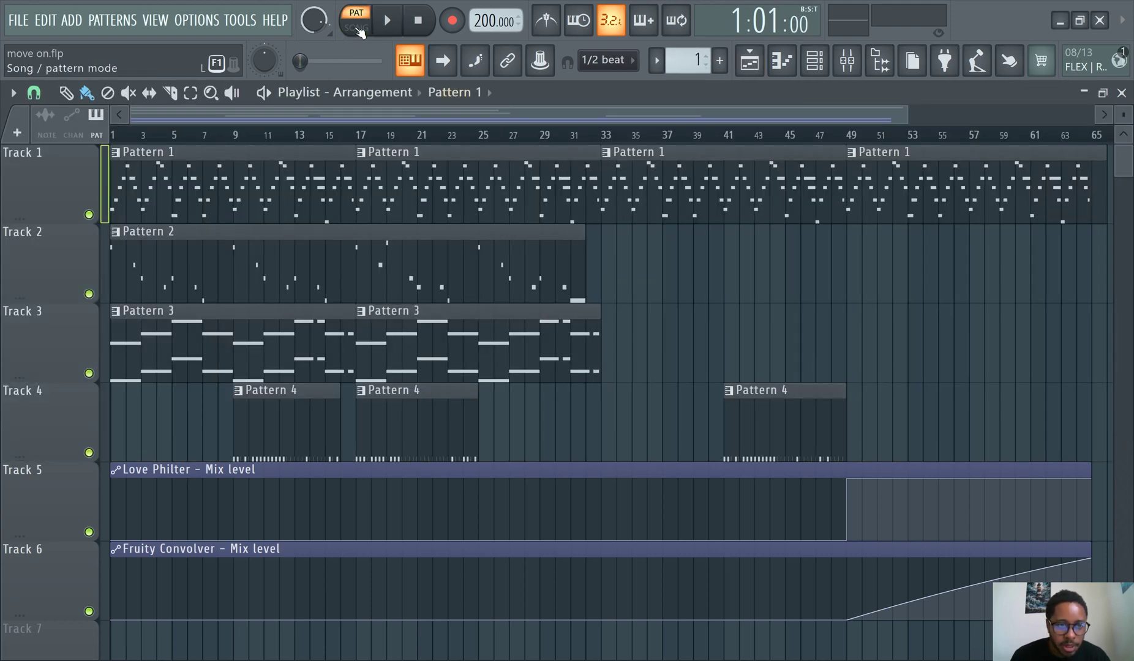
left_click(719, 60)
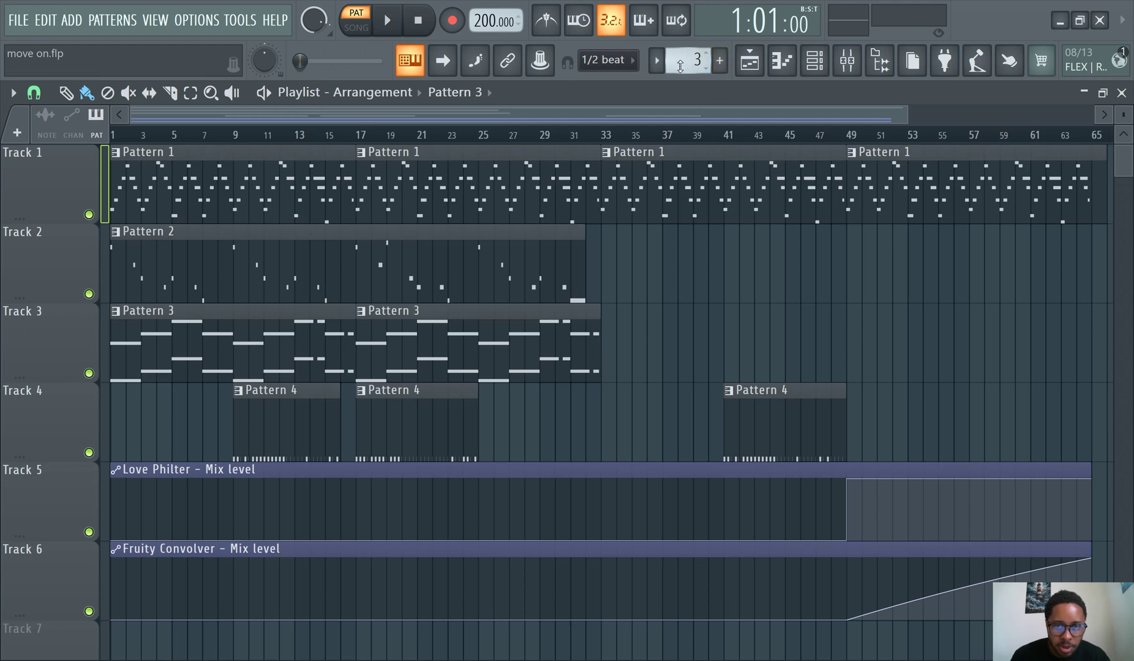
scroll(683, 62, "down", 1)
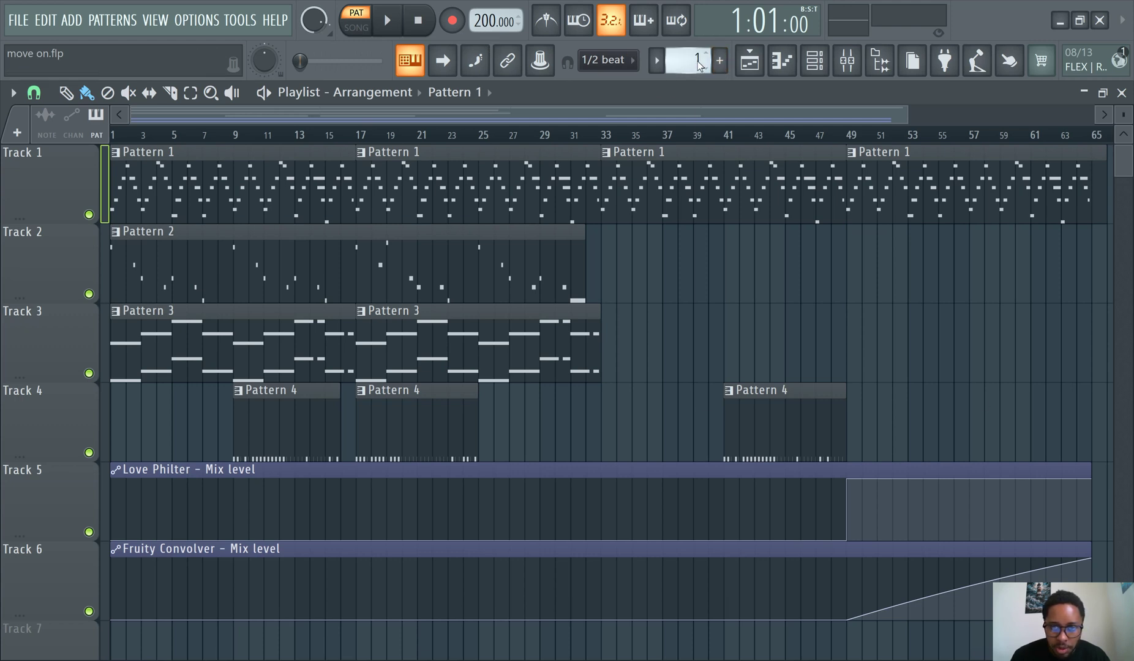
right_click(697, 61)
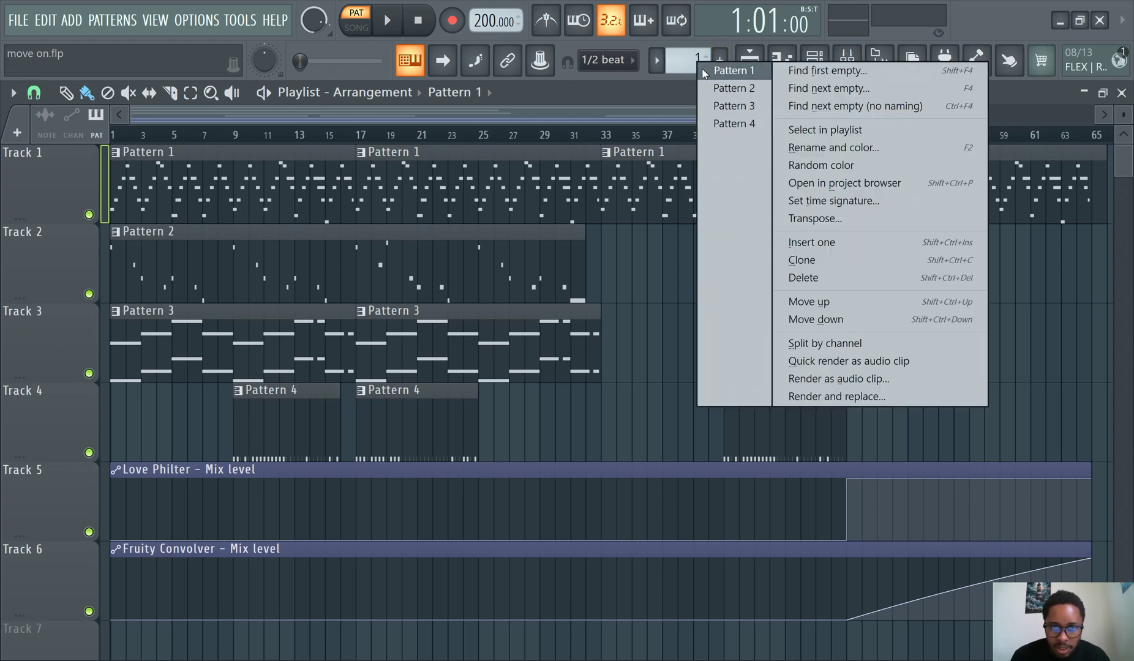